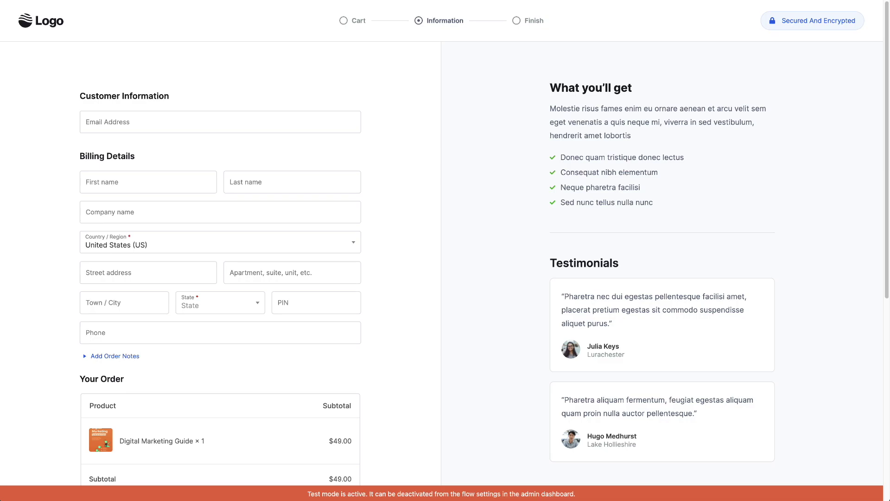
scroll(819, 153, "down", 2)
scroll(819, 153, "down", 2)
scroll(819, 152, "down", 1)
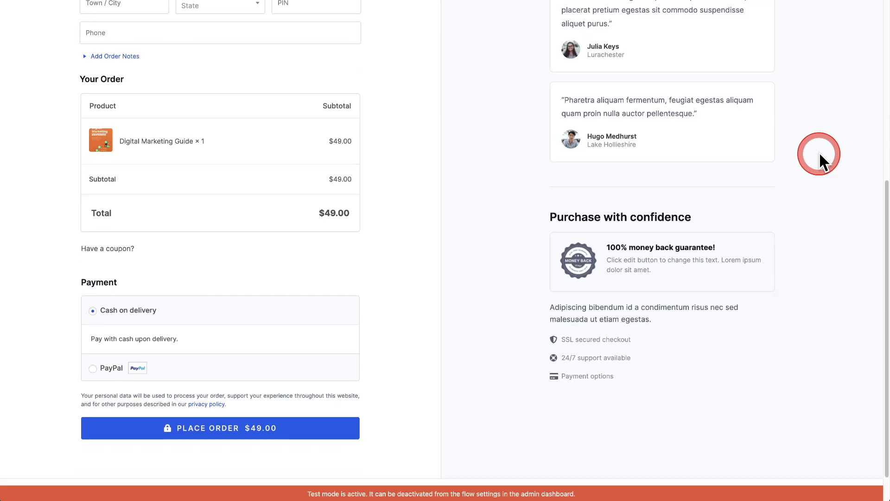
scroll(737, 38, "down", 1)
scroll(737, 38, "down", 2)
scroll(737, 39, "down", 1)
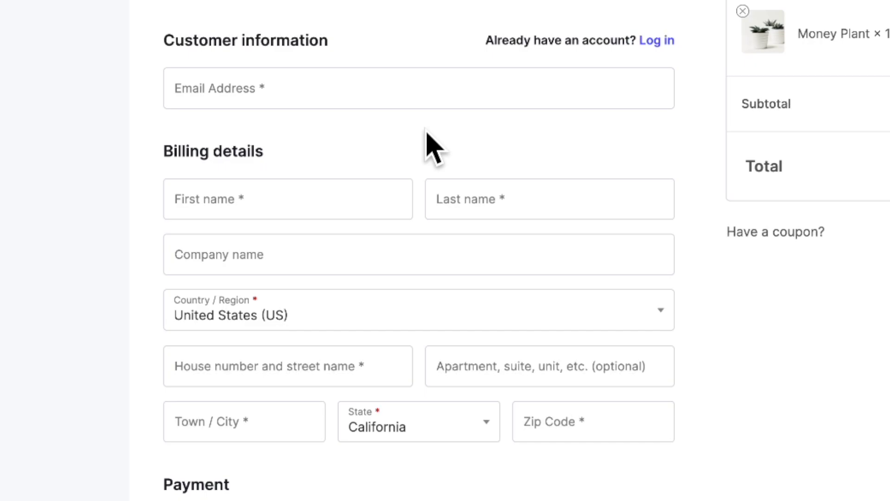
Enter an incomplete email address, see it rejected, then complete it with .com
left_click(431, 88)
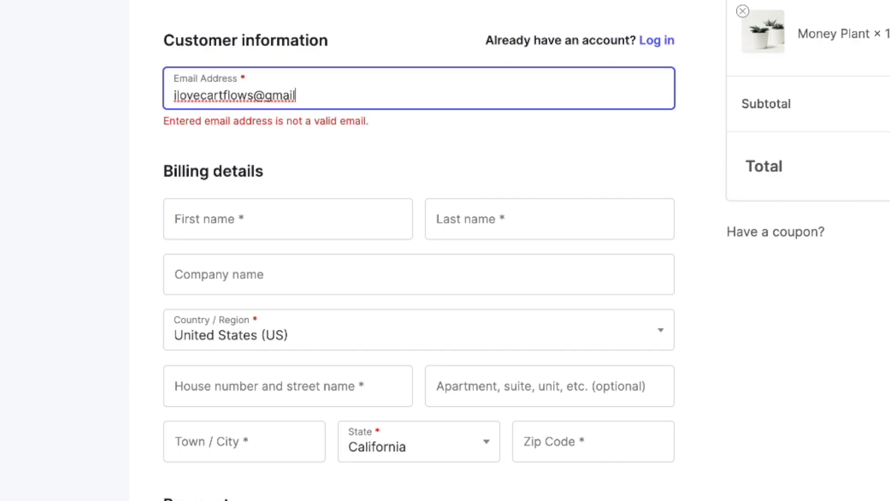
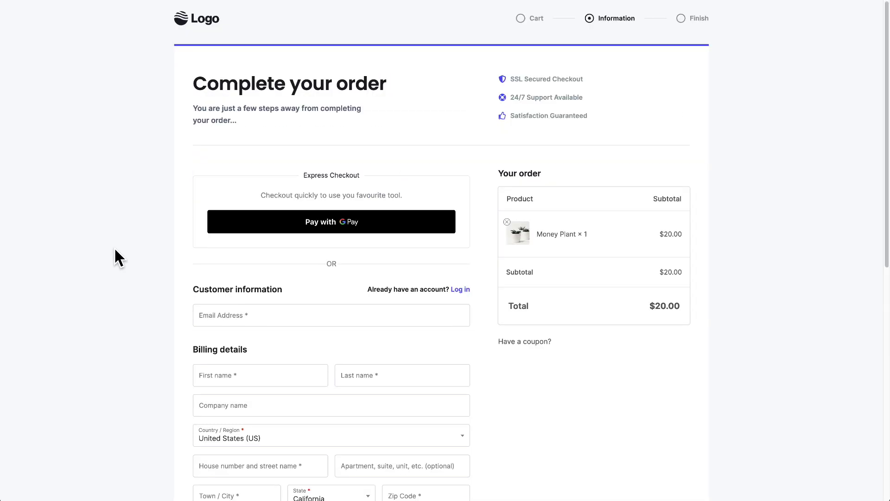
scroll(115, 250, "down", 3)
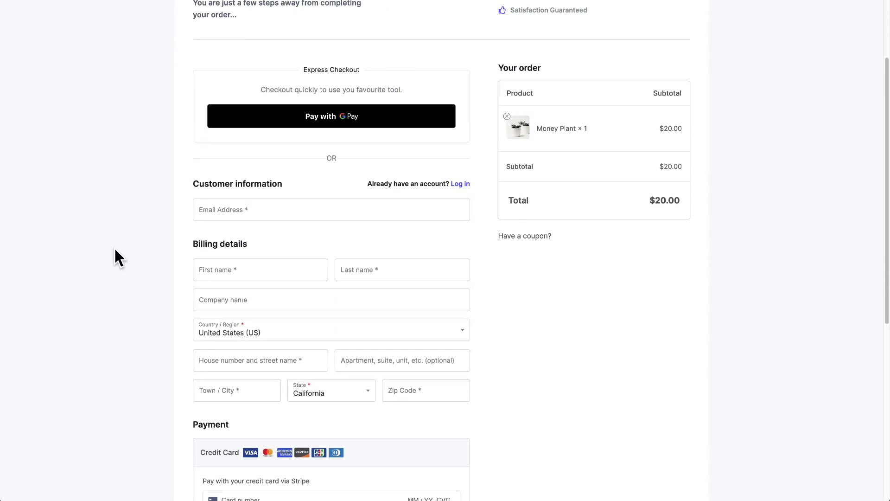
Leave the email empty and fill in the billing first name
left_click(222, 210)
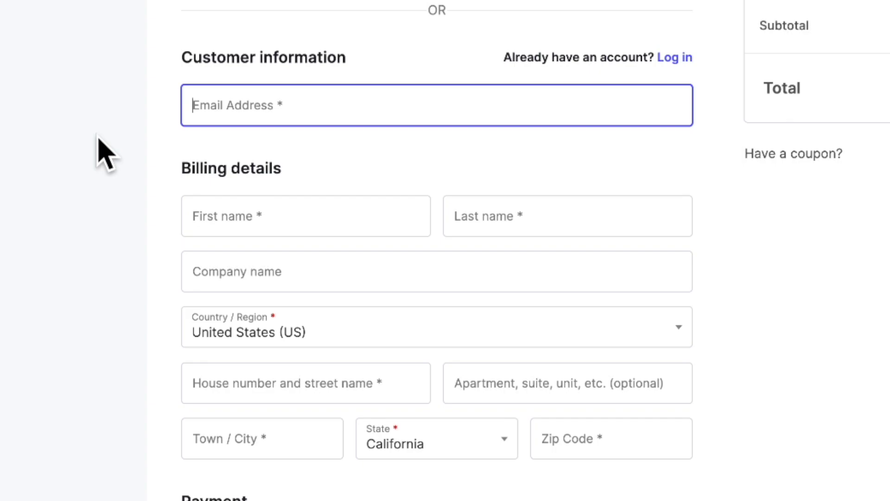
left_click(223, 221)
left_click(24, 211)
type("Ad")
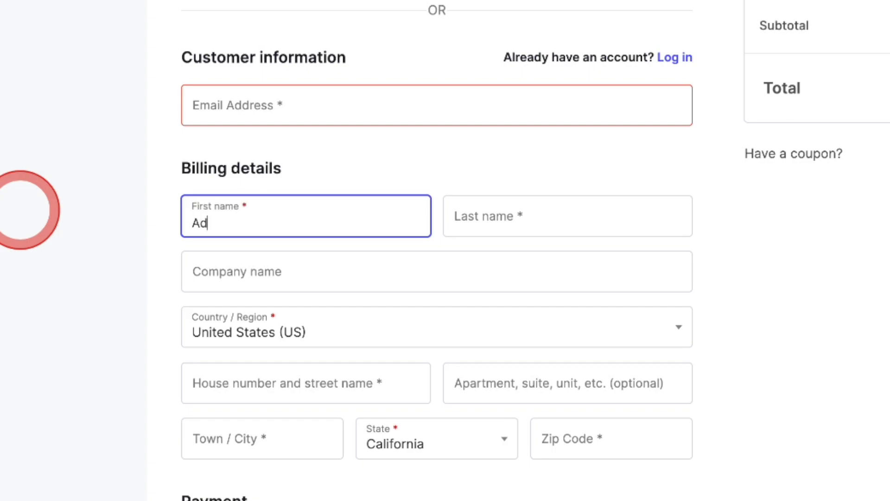
type("am")
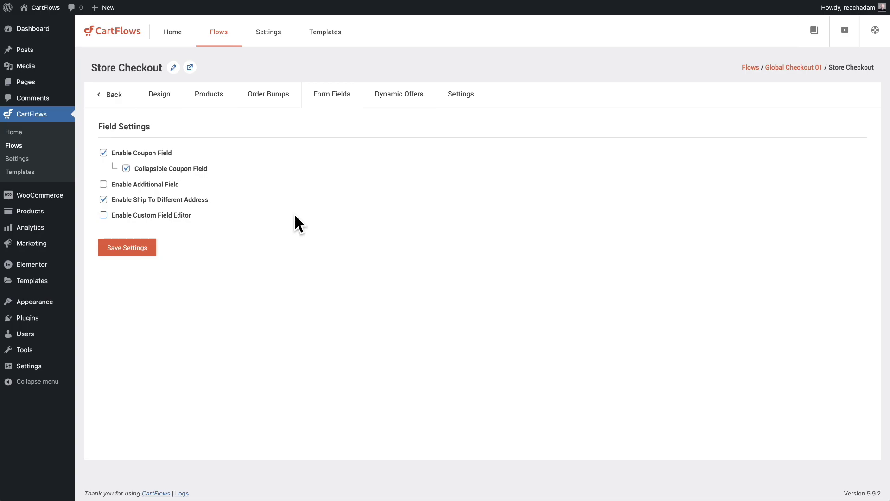
Enable the Custom Field Editor for Store Checkout form fields
left_click(176, 214)
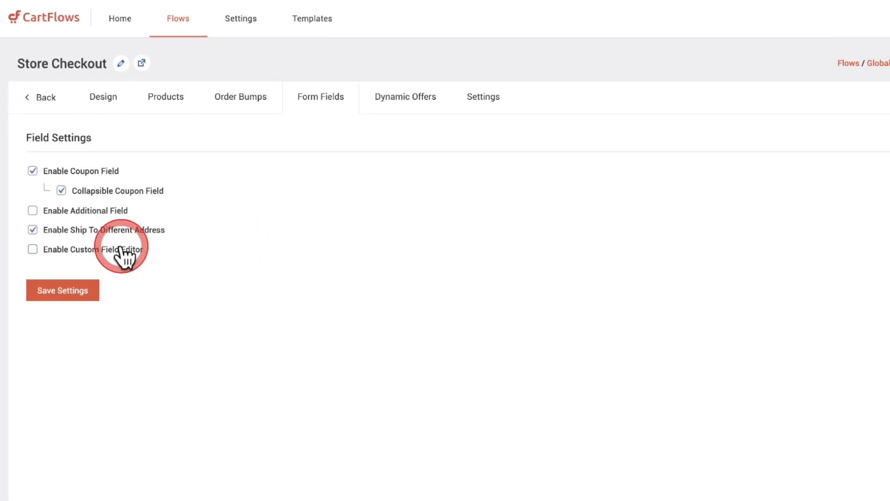
left_click(33, 251)
scroll(248, 215, "down", 3)
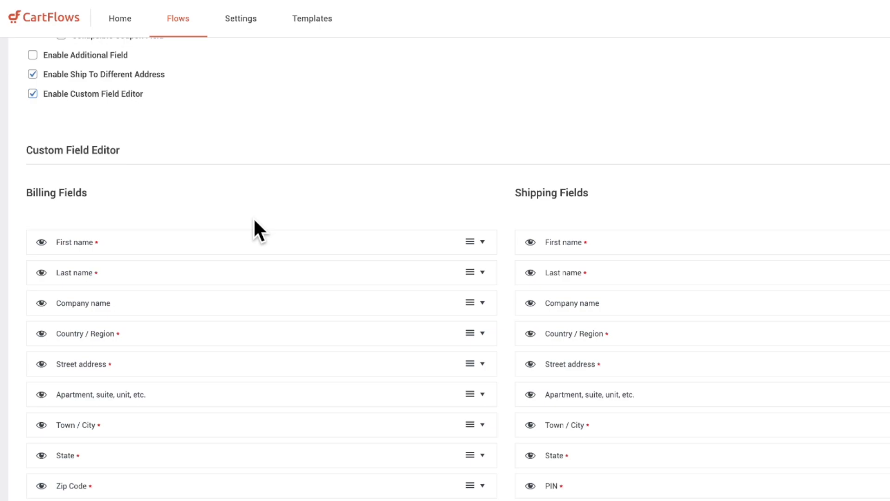
Keep Company name visible and move it below Zip Code in the billing fields
left_click_drag(255, 218, 120, 297)
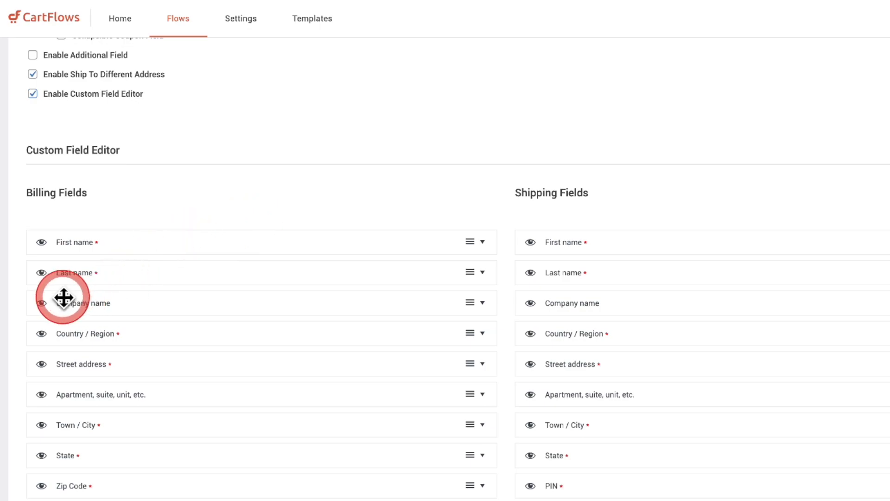
left_click(42, 304)
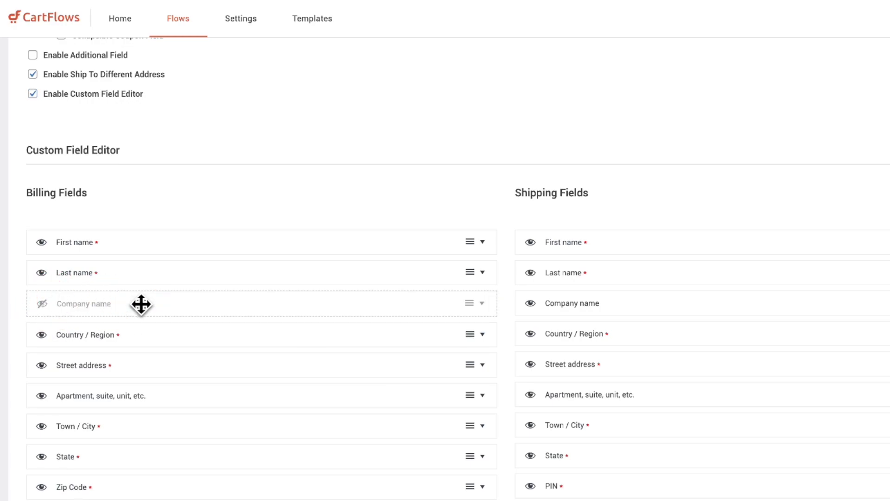
left_click(42, 304)
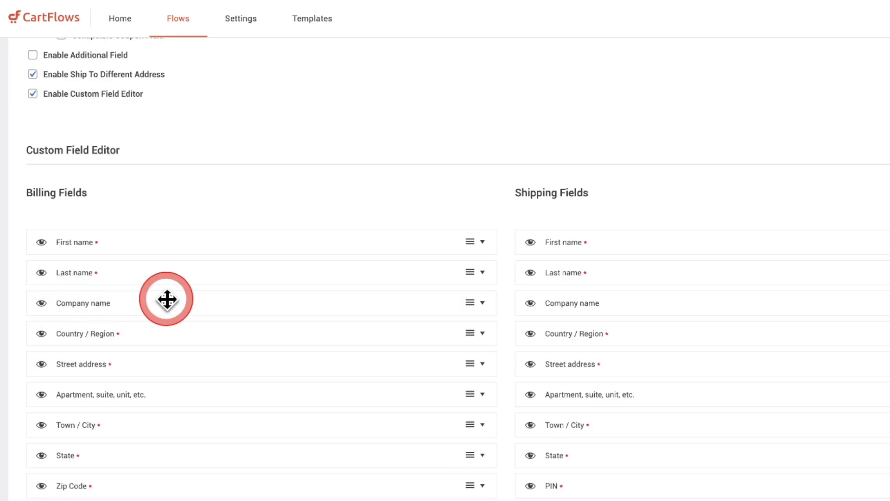
mouse_move(78, 303)
left_mouse_down()
mouse_move(194, 328)
mouse_move(205, 406)
left_mouse_up()
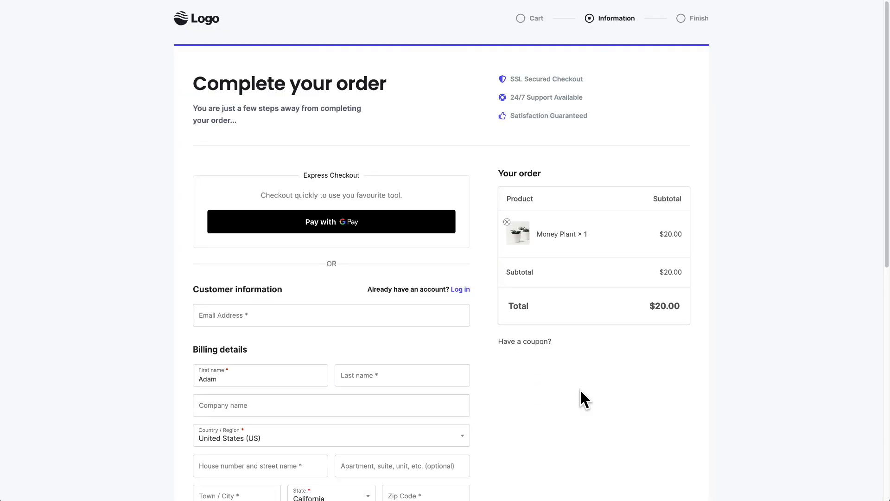
scroll(579, 389, "down", 2)
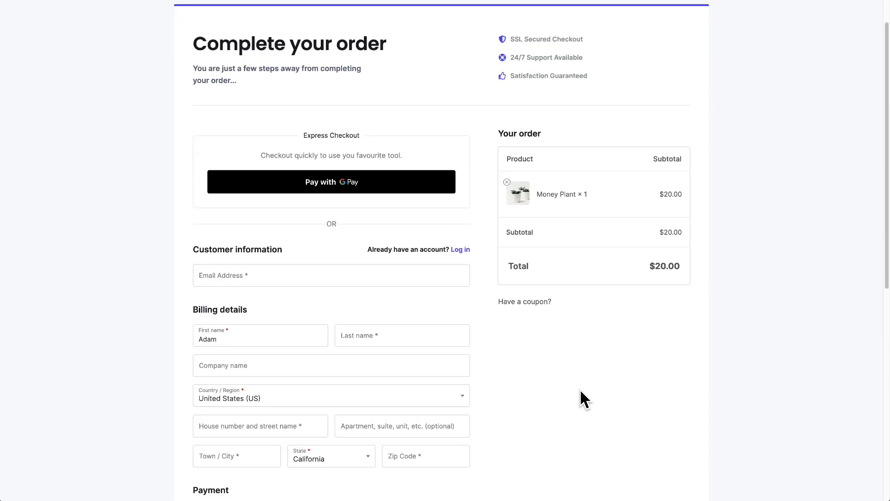
left_click(580, 388)
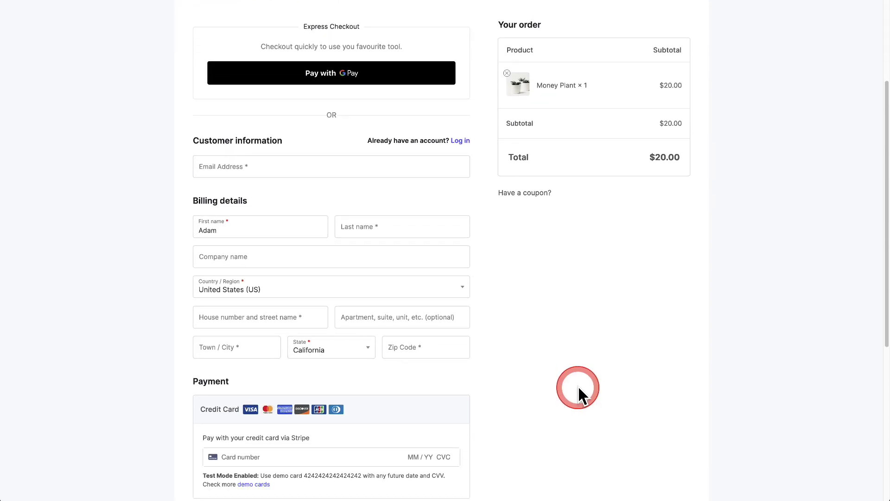
scroll(578, 386, "down", 2)
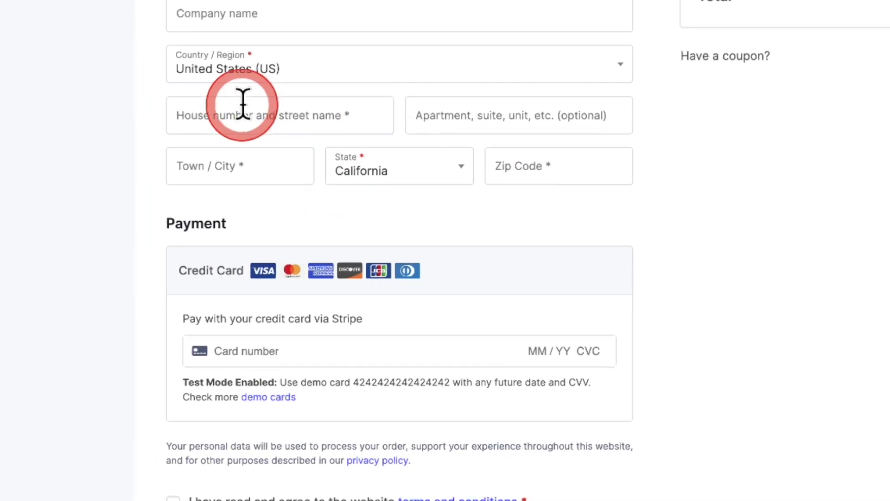
left_click(226, 204)
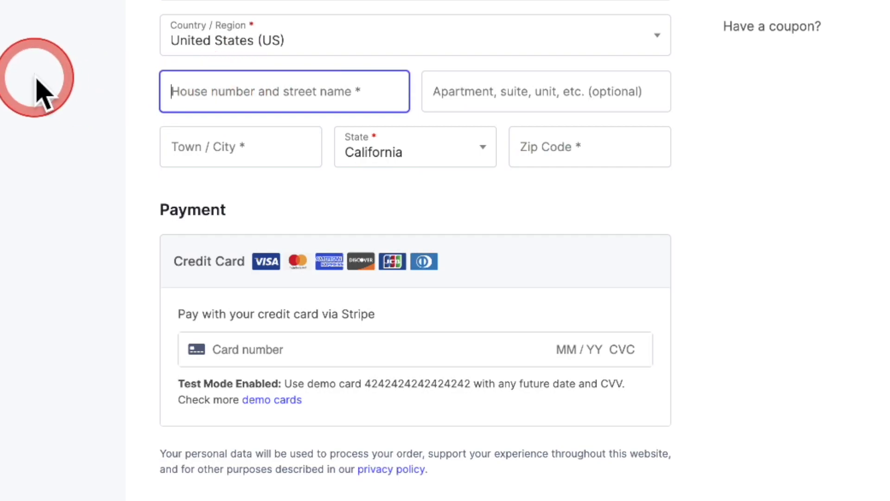
type("22")
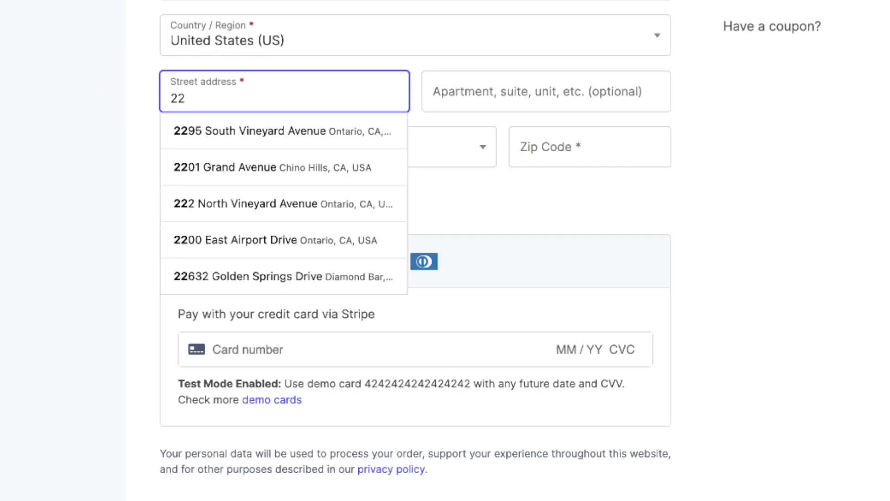
type("8")
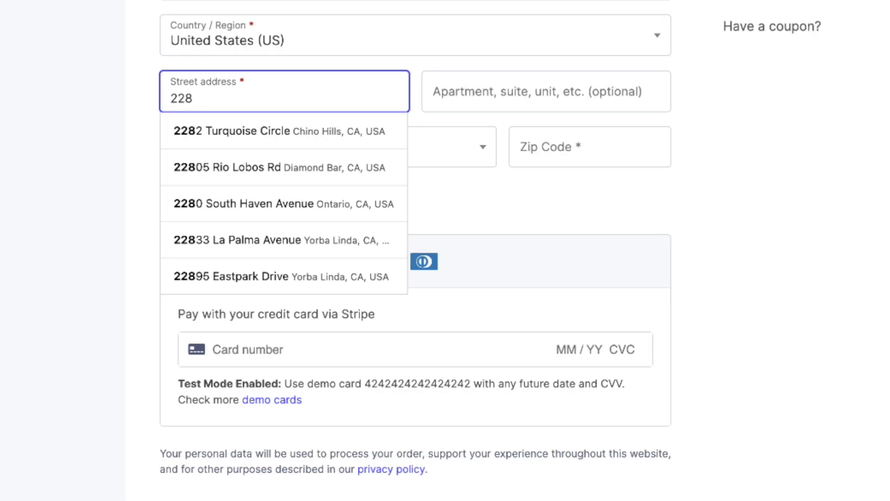
left_click(253, 180)
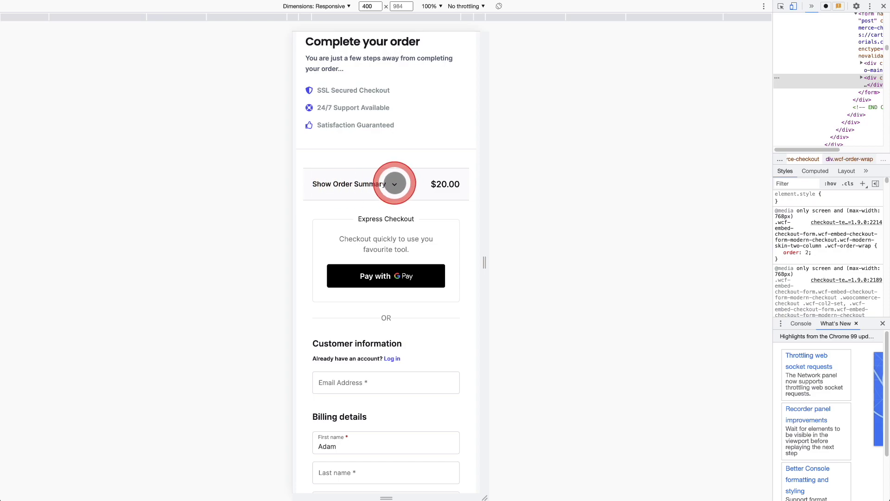
Show the collapsible order summary with the Money Plant item on the mobile checkout
left_click(394, 183)
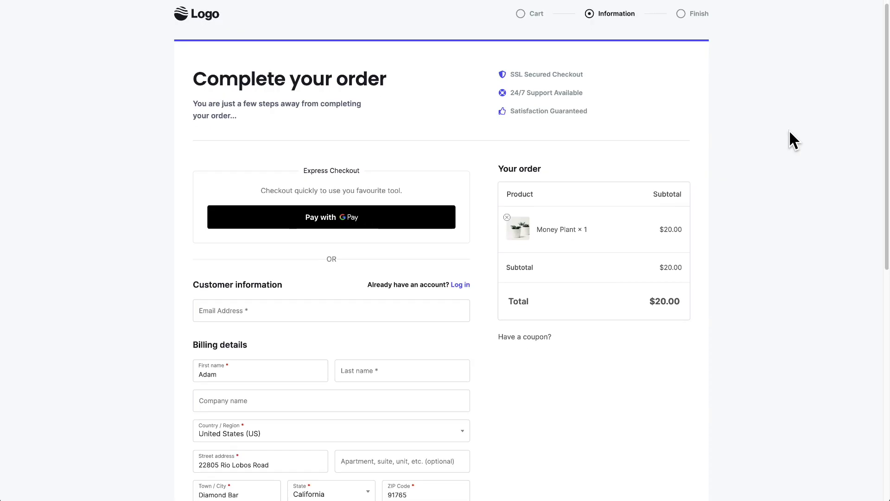
scroll(791, 133, "down", 2)
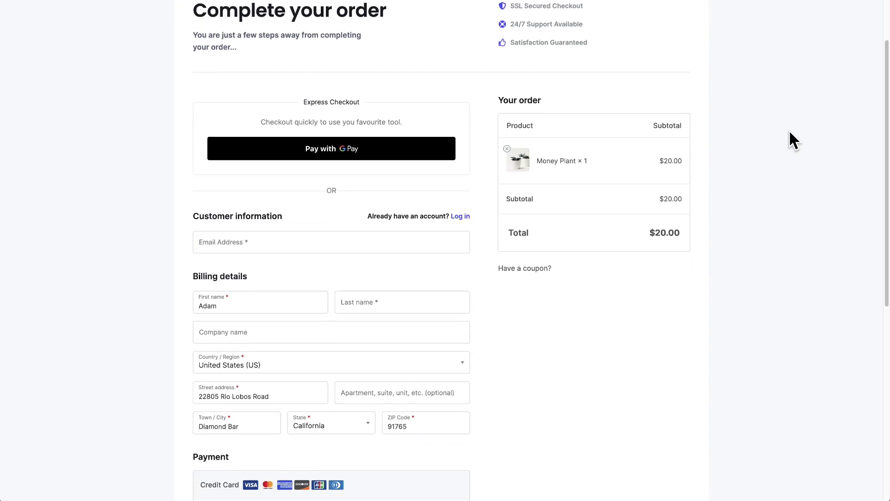
scroll(790, 133, "down", 1)
scroll(790, 132, "down", 1)
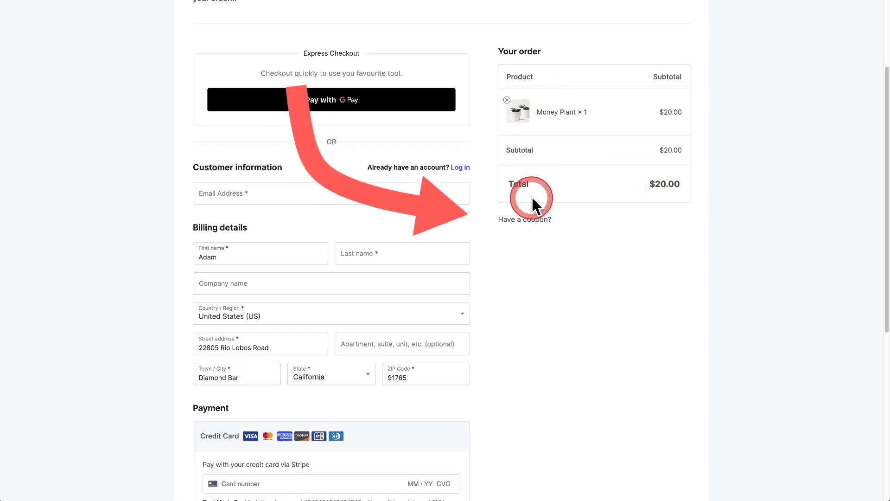
left_click(516, 220)
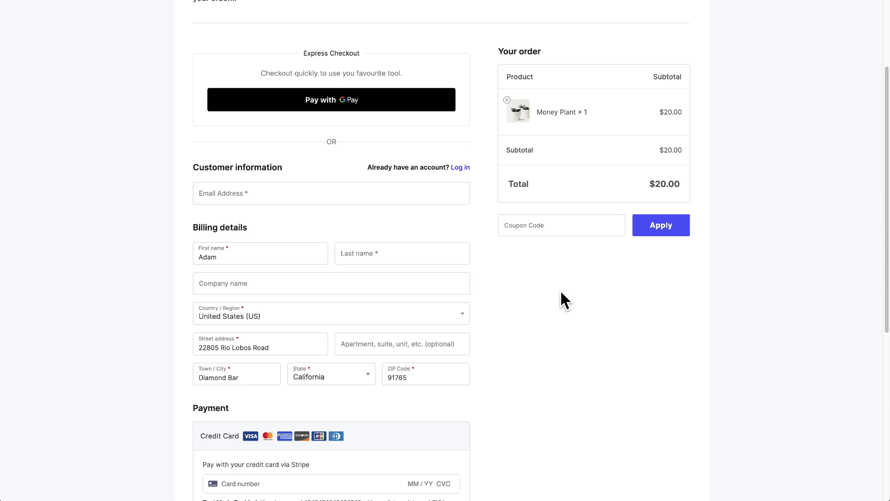
left_click(560, 292)
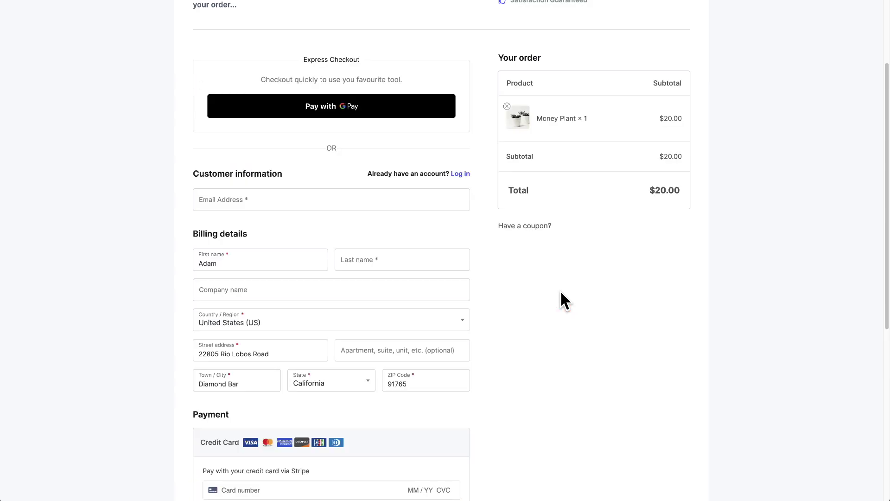
scroll(562, 293, "up", 2)
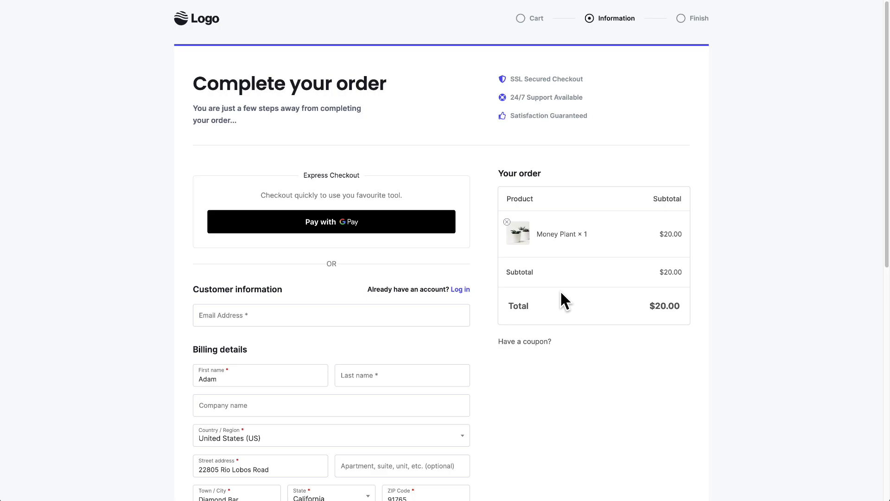
Review the order summary and coupon area beside the billing details
left_click_drag(560, 291, 600, 247)
left_click(606, 247)
left_click(514, 212)
left_click(606, 254)
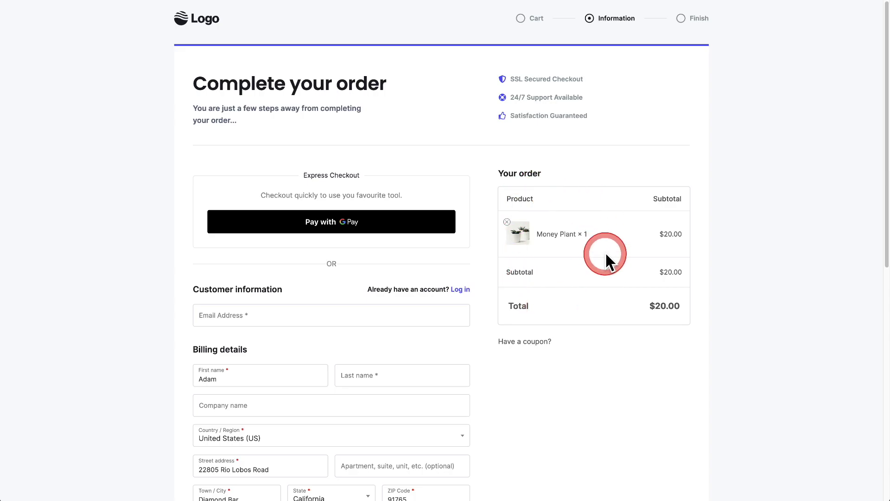
scroll(606, 247, "down", 1)
scroll(606, 245, "down", 3)
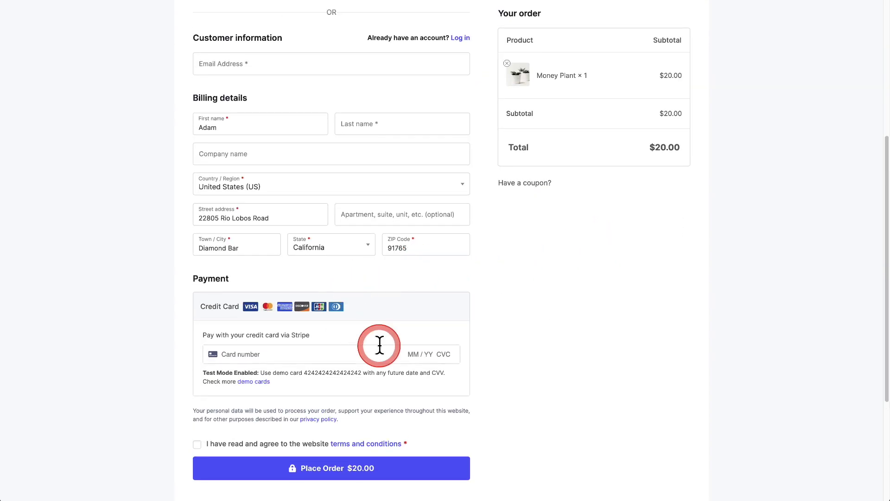
scroll(526, 329, "up", 1)
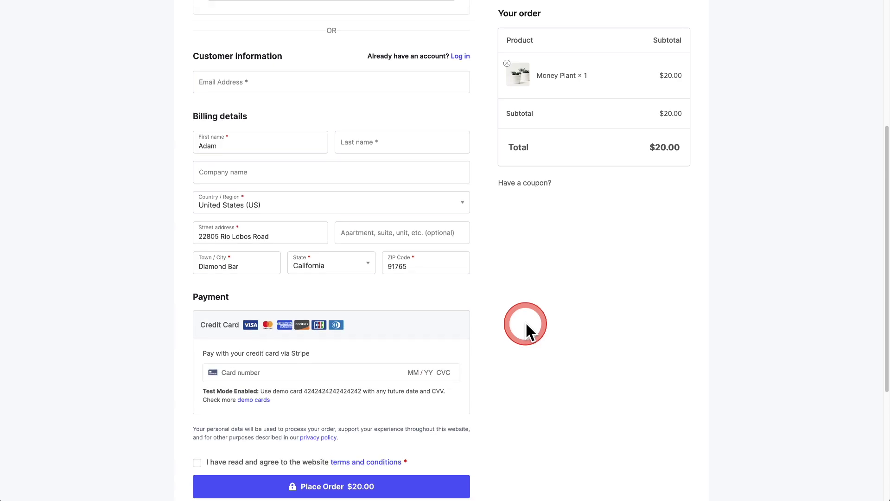
Delete the last two digits of the ZIP Code, leaving 917
left_click(420, 267)
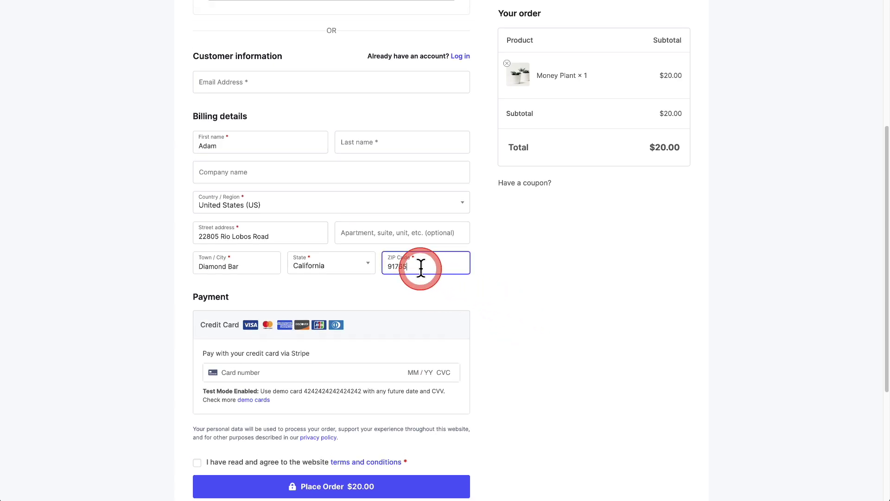
key("BackSpace")
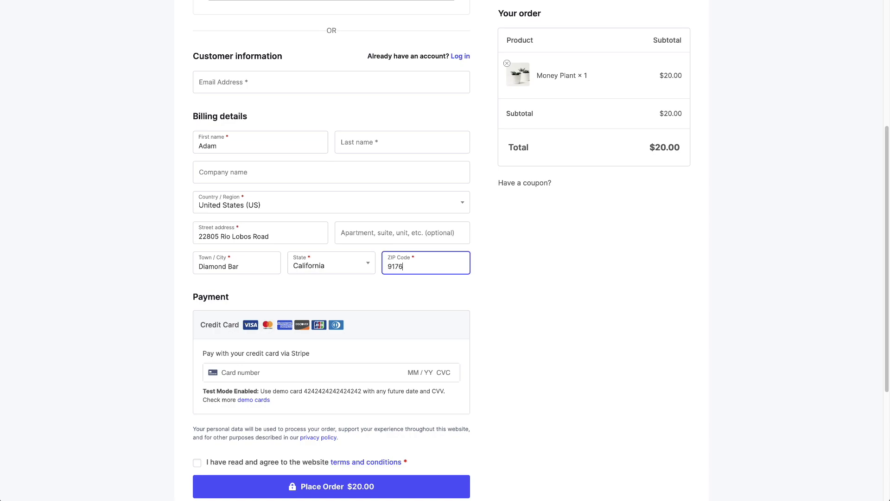
key("BackSpace")
scroll(603, 254, "down", 1)
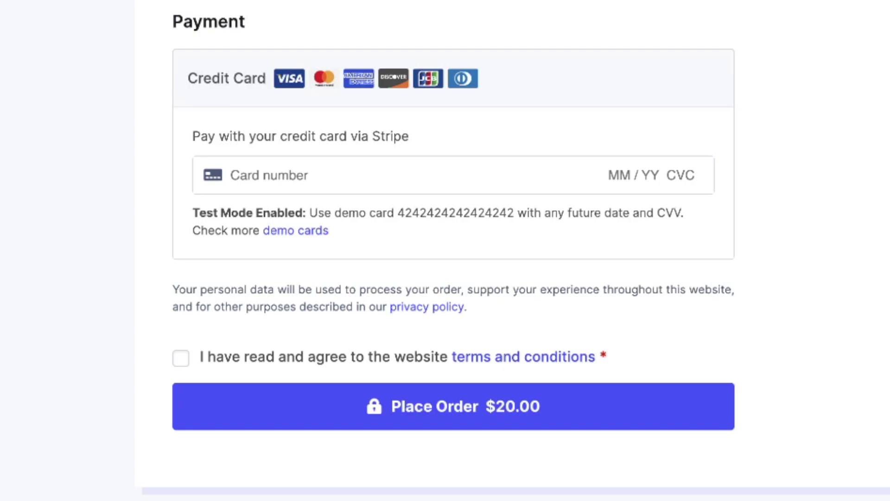
scroll(446, 251, "down", 1)
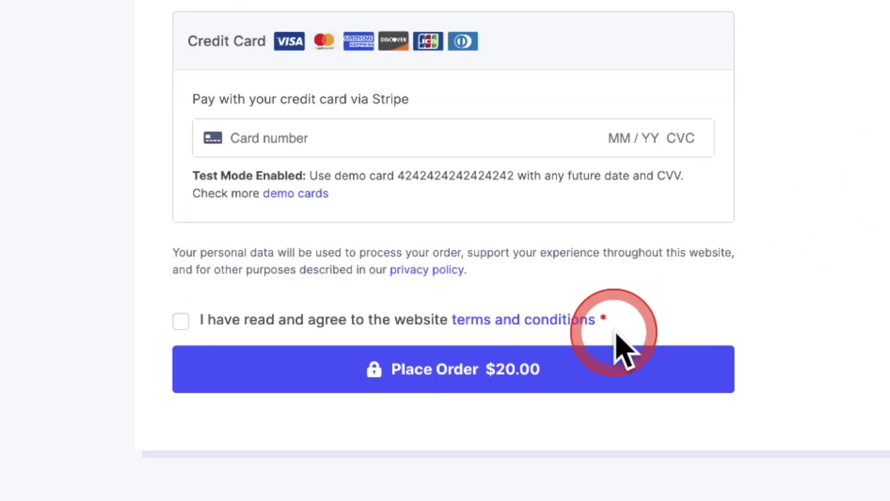
scroll(887, 309, "up", 2)
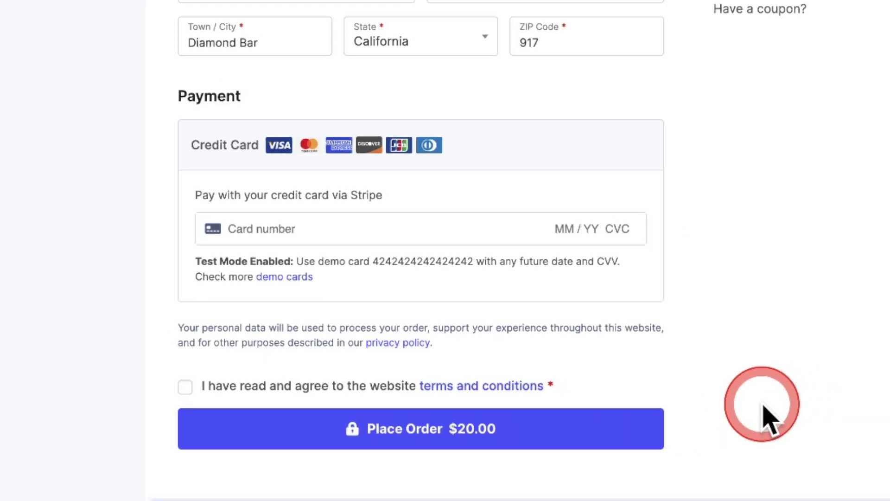
scroll(526, 405, "up", 5)
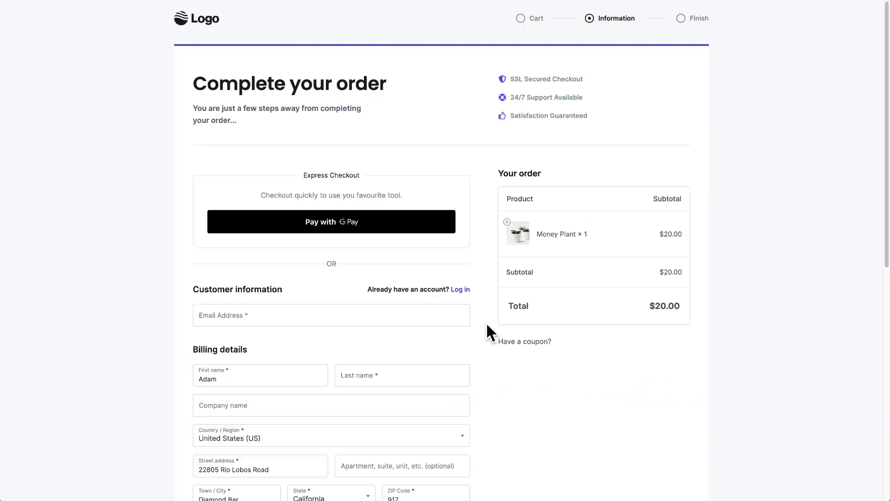